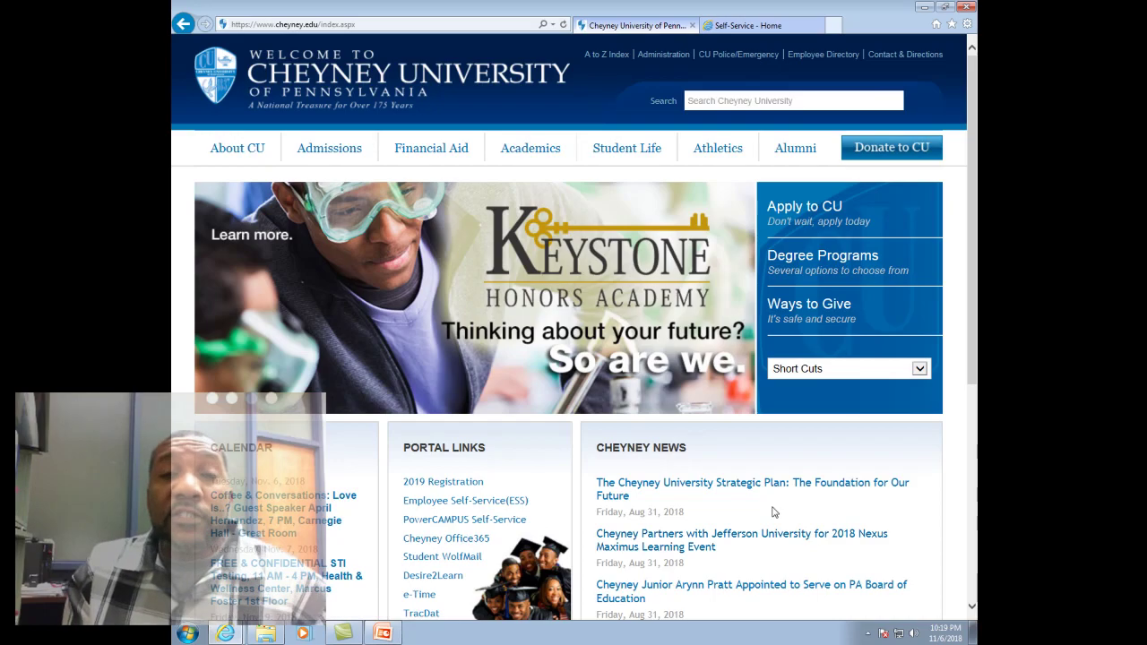
# Scroll down the registrar page to the login link for the student home page
pyautogui.scroll(-2, 771, 512)
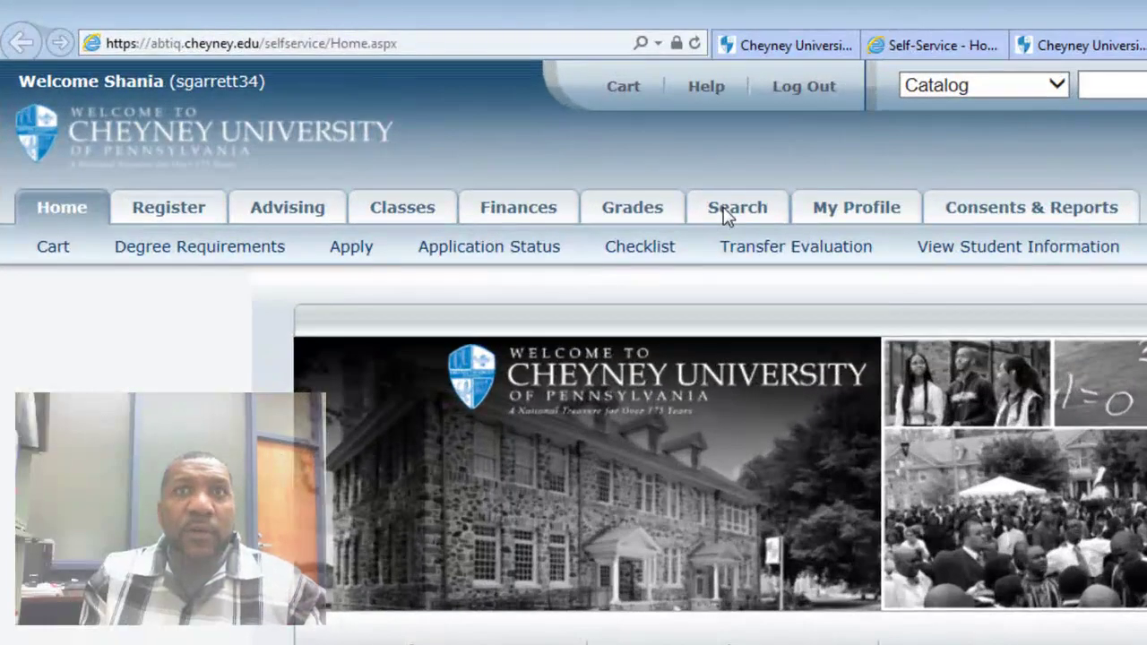
# Open Section Search with 100 results per page, Period 2019 SPRING and no session selected
pyautogui.click(579, 117)
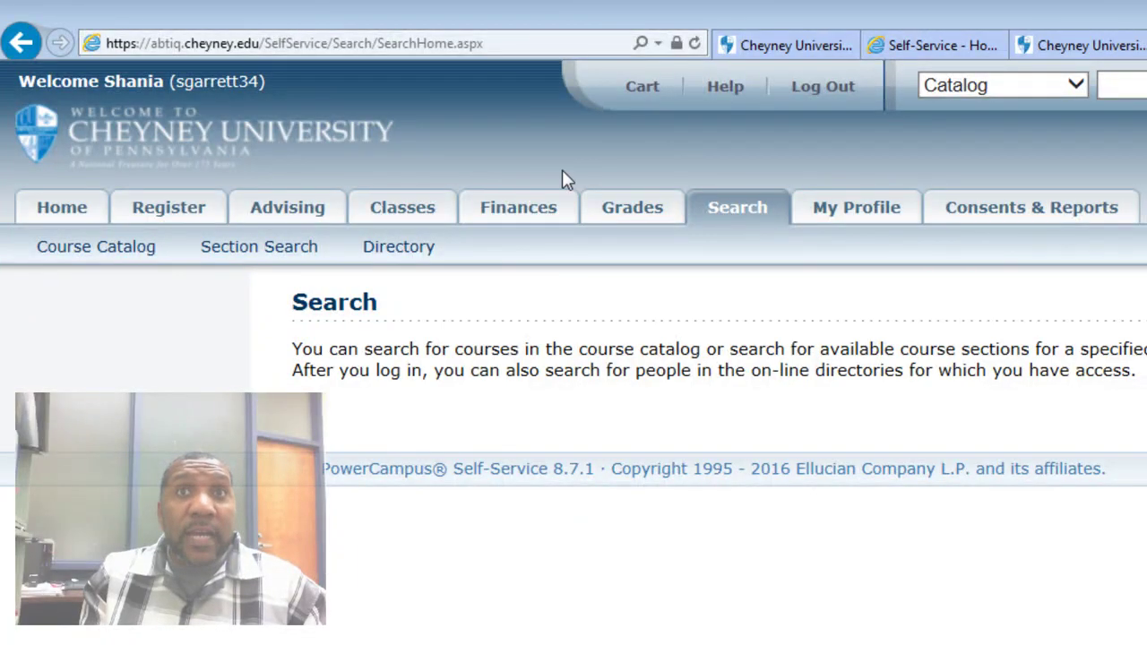
pyautogui.click(278, 250)
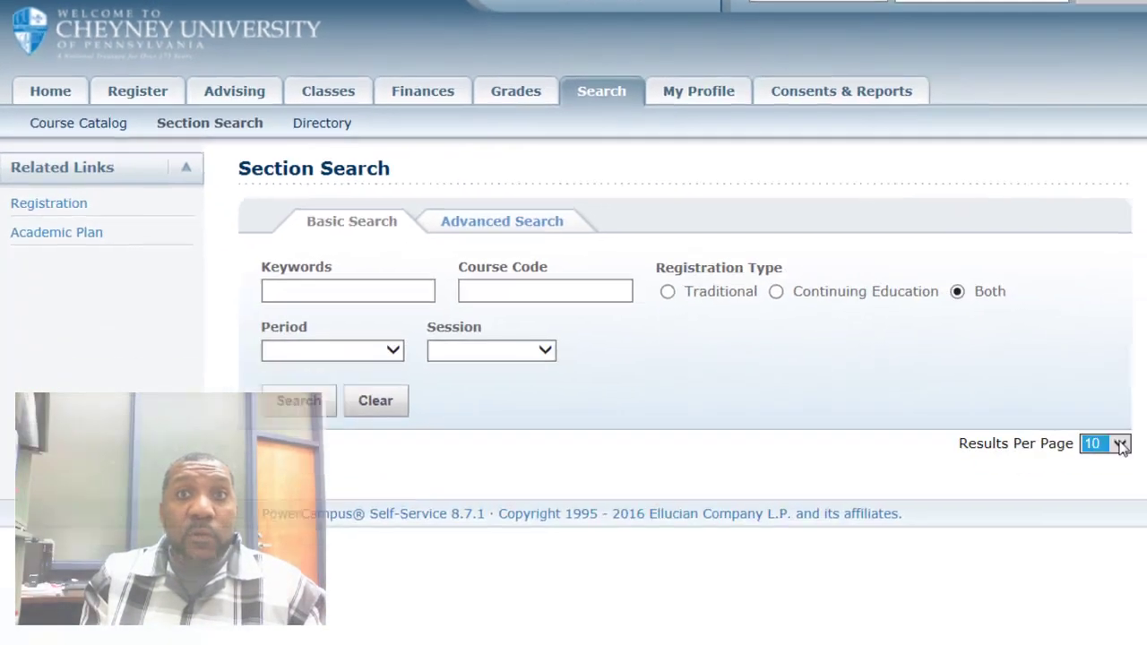
pyautogui.click(1101, 434)
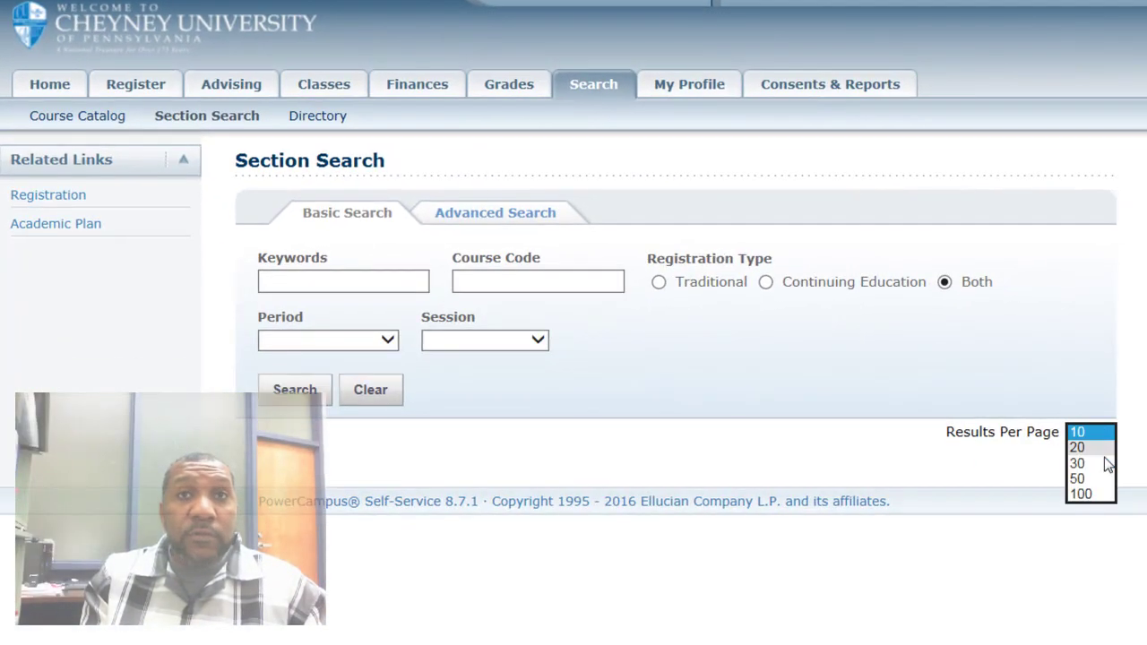
pyautogui.click(1100, 495)
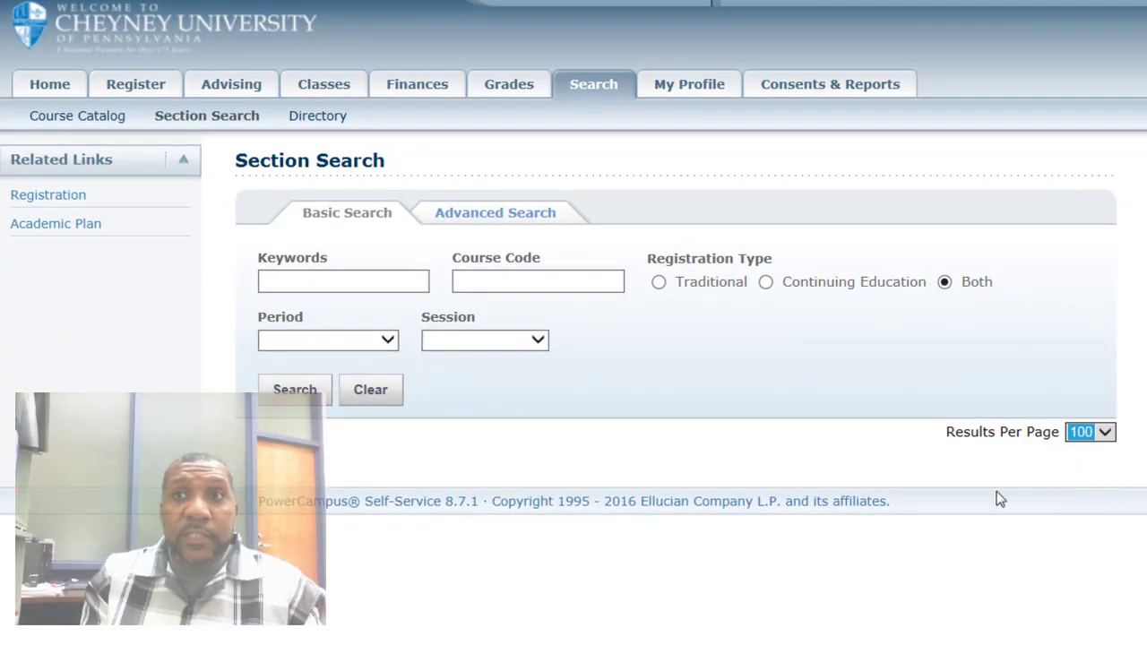
pyautogui.click(395, 343)
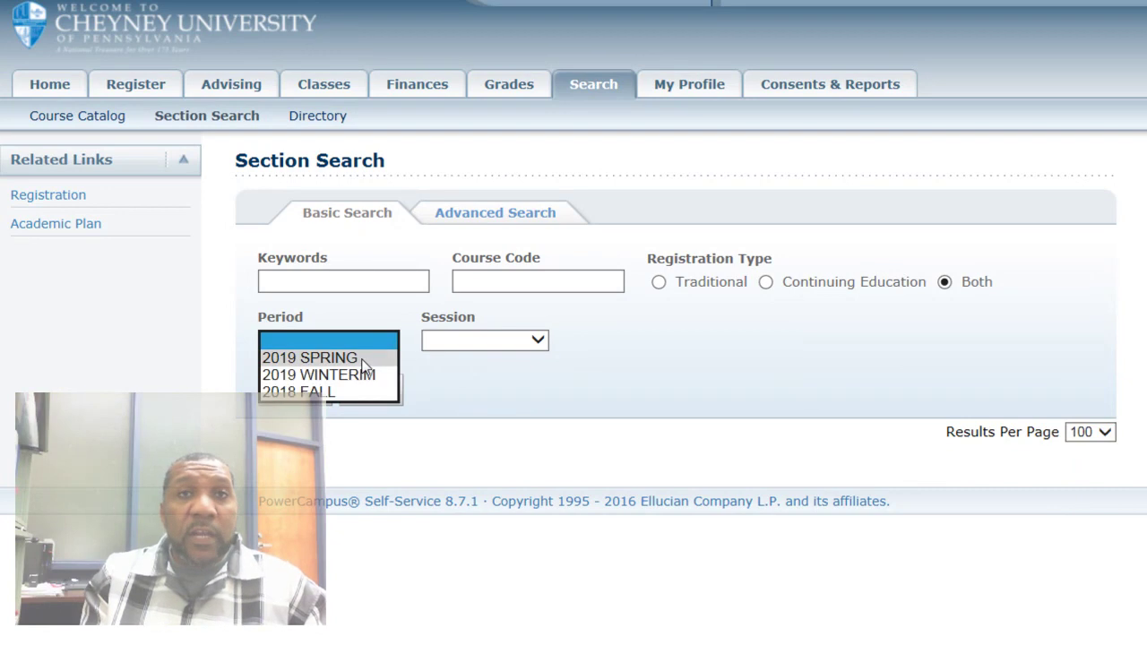
pyautogui.click(367, 360)
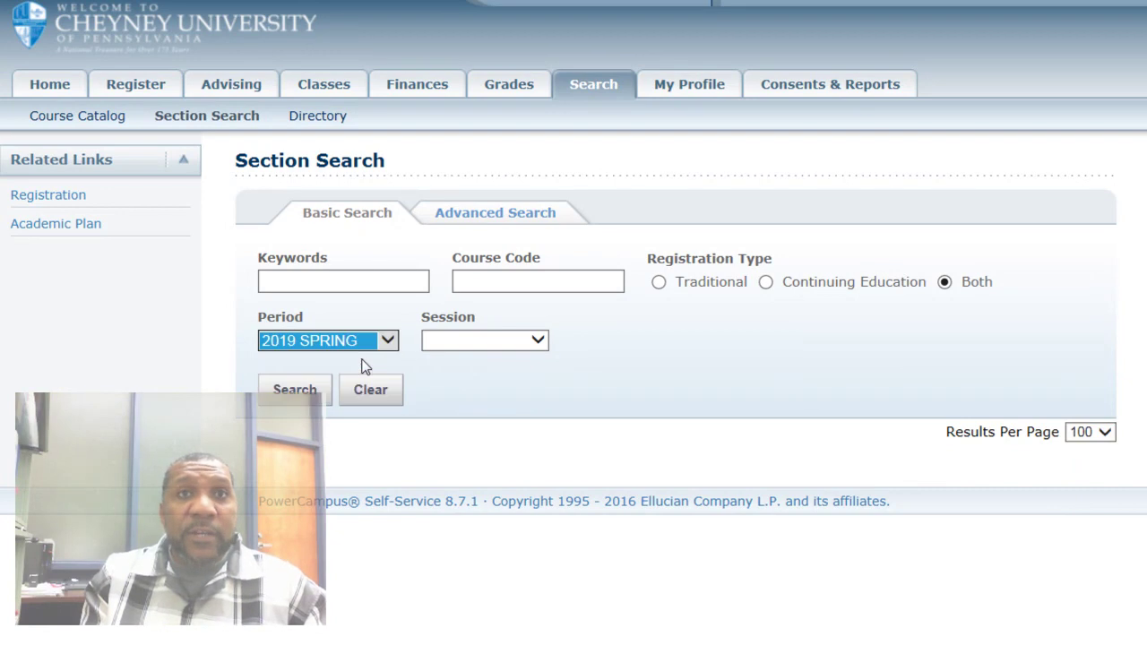
pyautogui.click(541, 344)
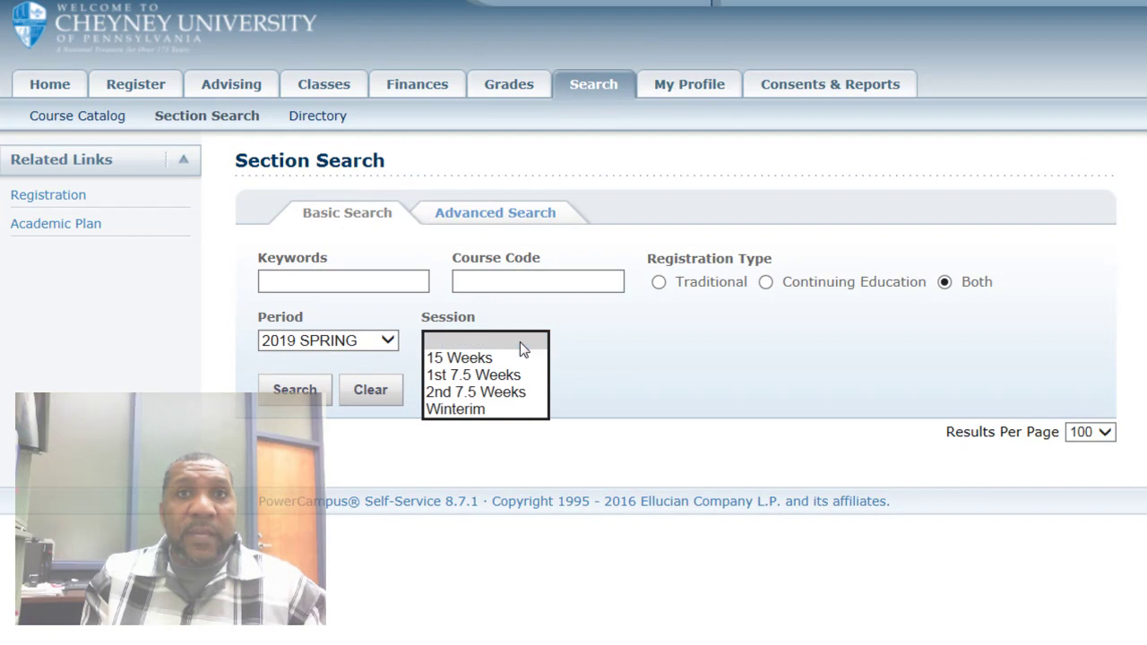
pyautogui.click(520, 342)
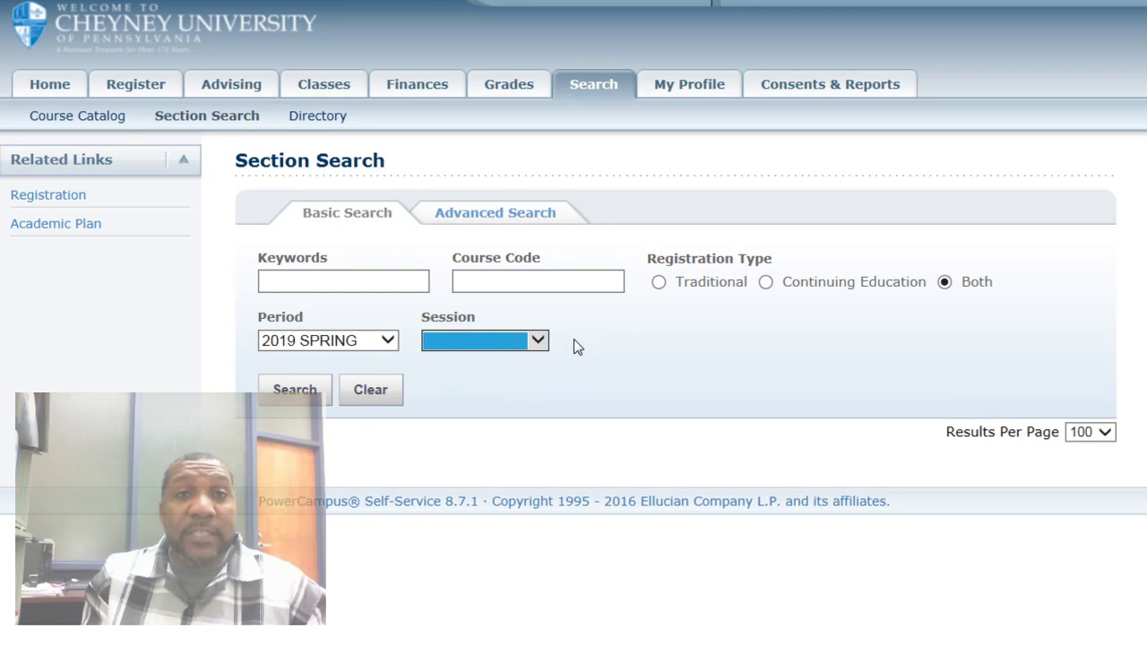
pyautogui.click(570, 283)
# Search course code GAC and review the six GAC102 Freshman Seminar II sections
pyautogui.write('G')
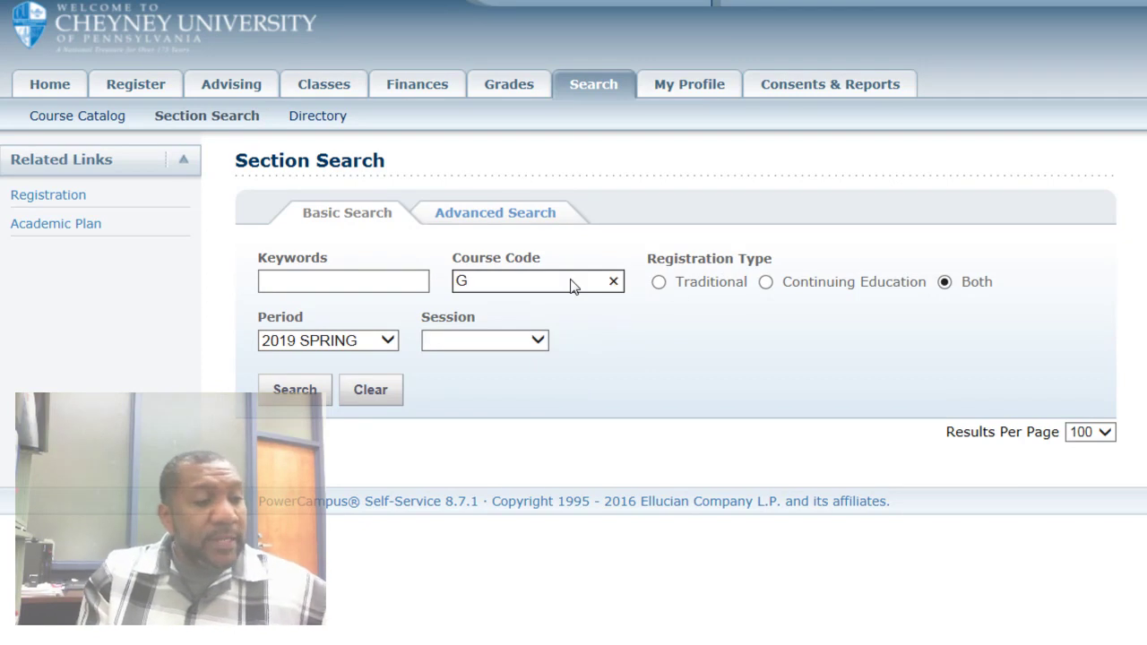
pyautogui.write('AC')
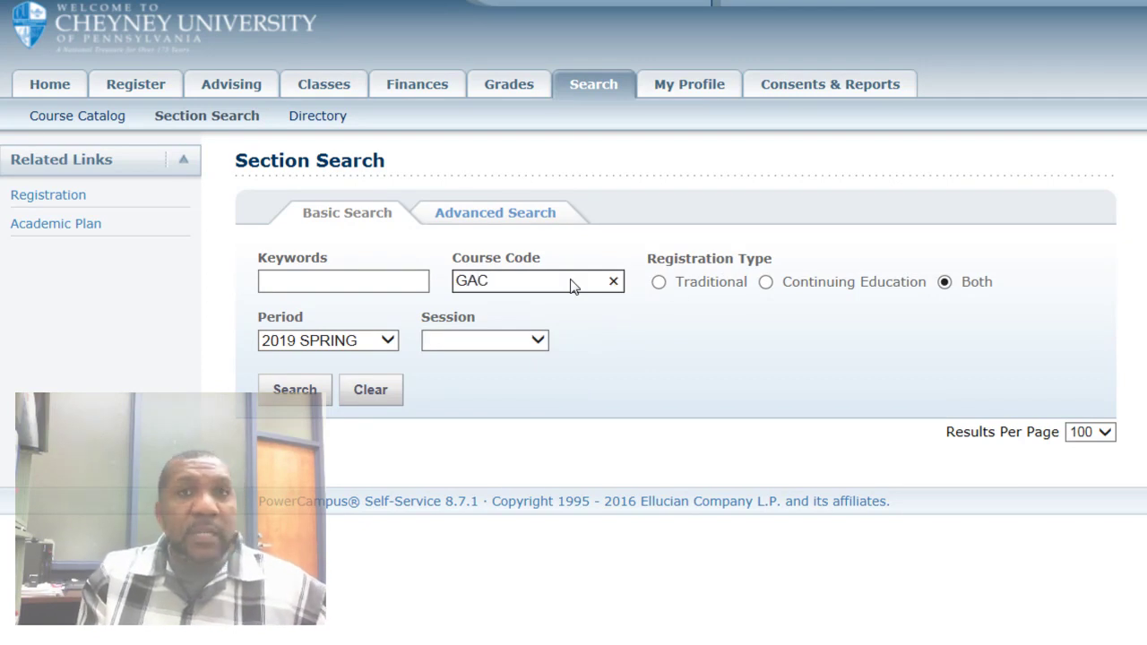
pyautogui.click(305, 401)
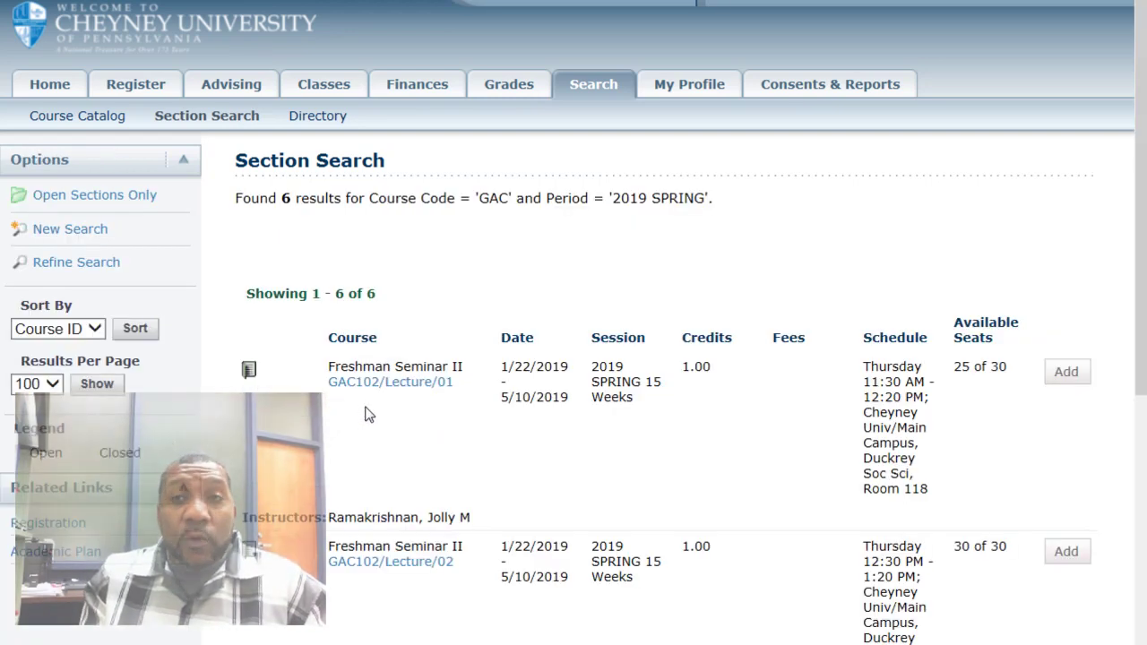
pyautogui.scroll(-5, 366, 414)
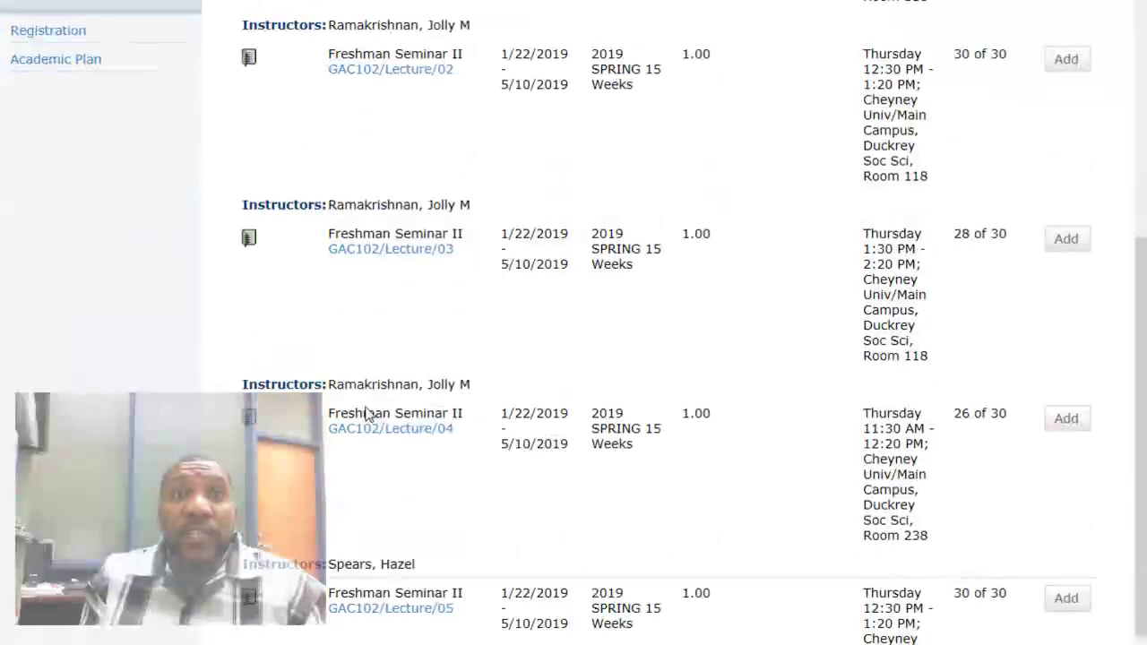
pyautogui.scroll(-1, 367, 414)
pyautogui.scroll(6, 367, 414)
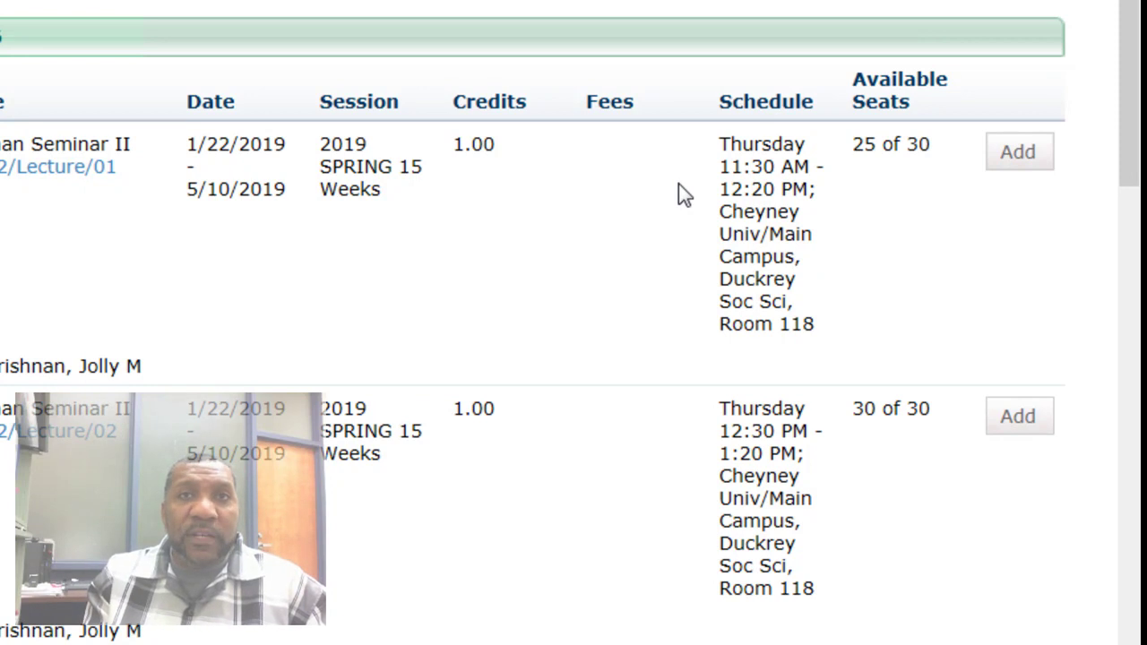
# Add GAC102/Lecture/01 to the cart, view the cart, then remove that section
pyautogui.click(1006, 159)
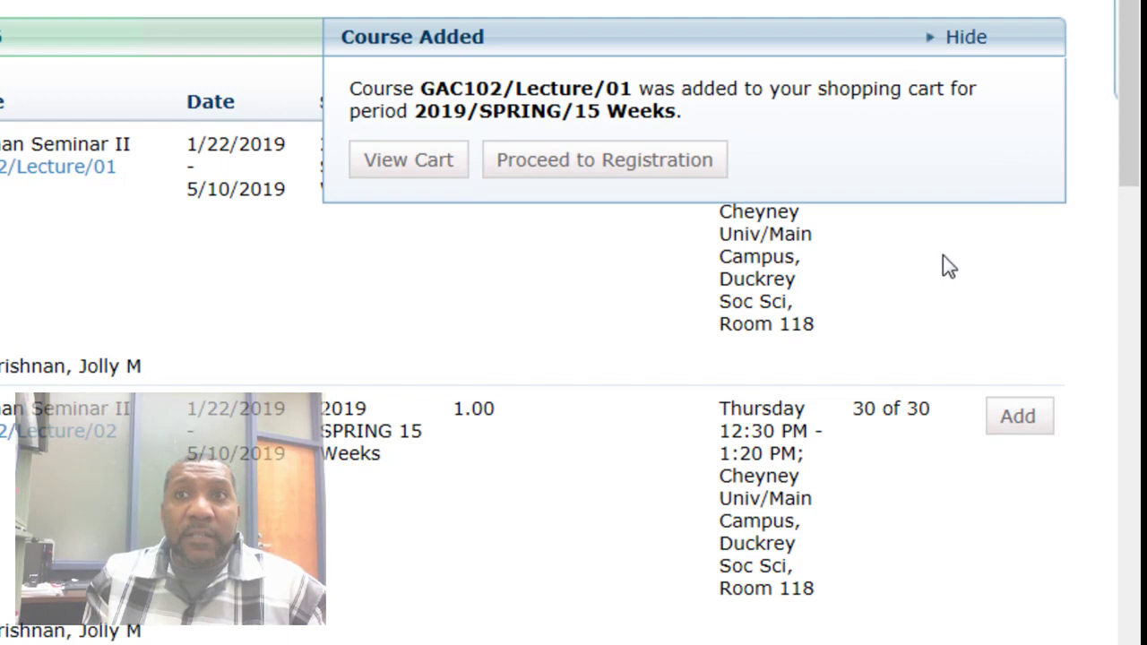
pyautogui.click(414, 167)
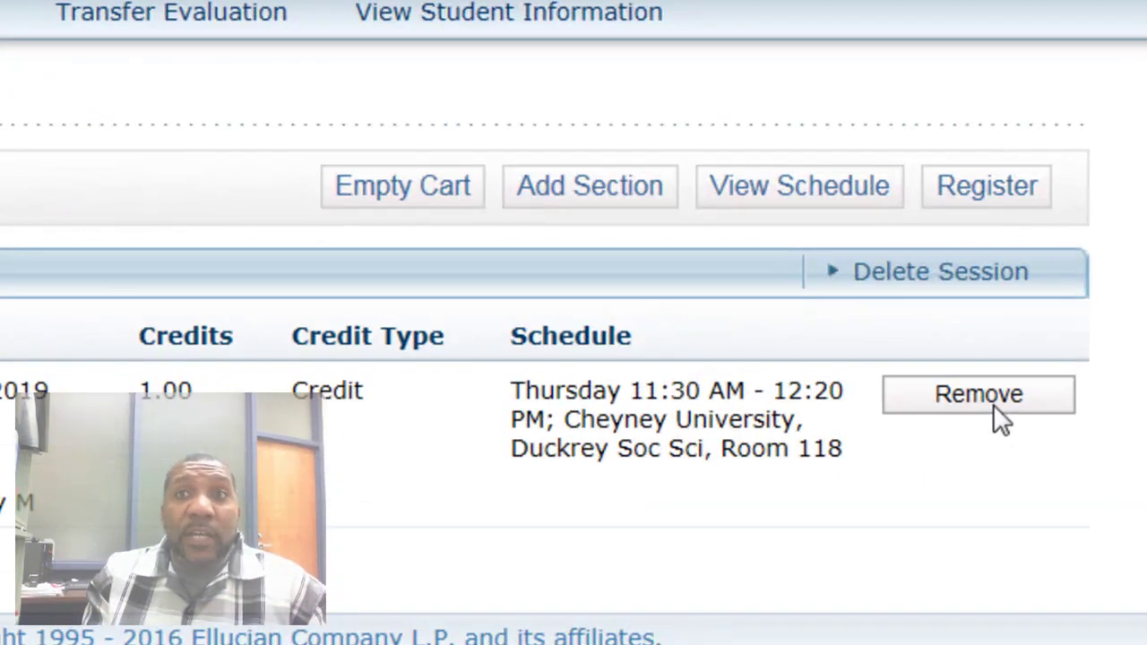
pyautogui.click(993, 405)
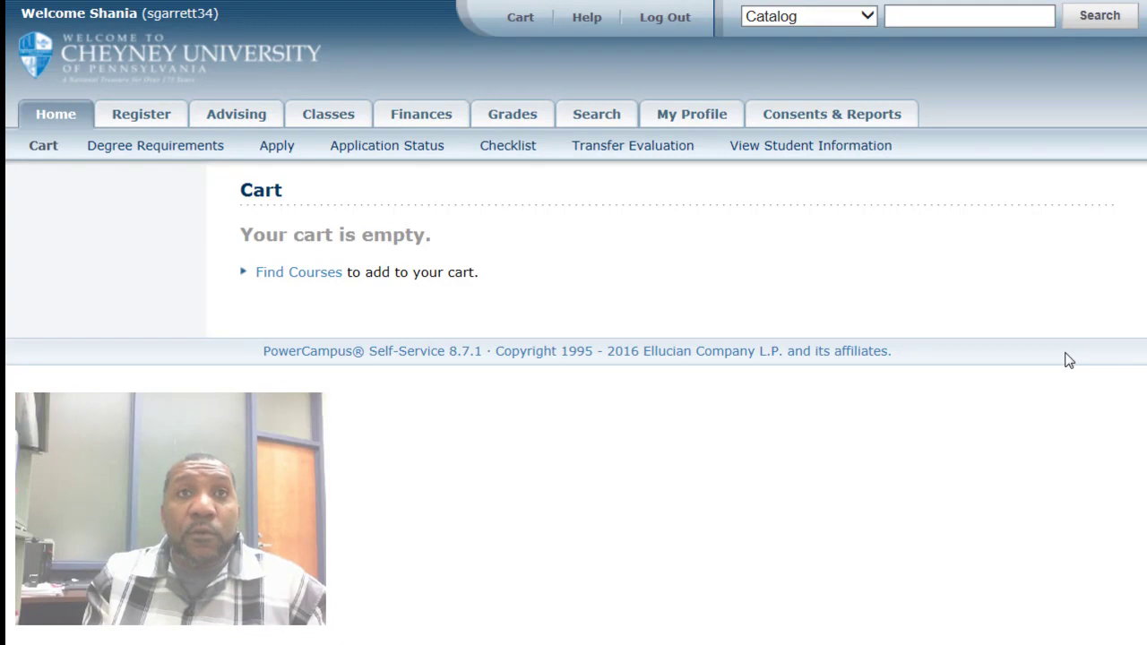
# Rerun the 2019 SPRING search for course code GAC and add GAC102/Lecture/02 to the cart
pyautogui.click(335, 278)
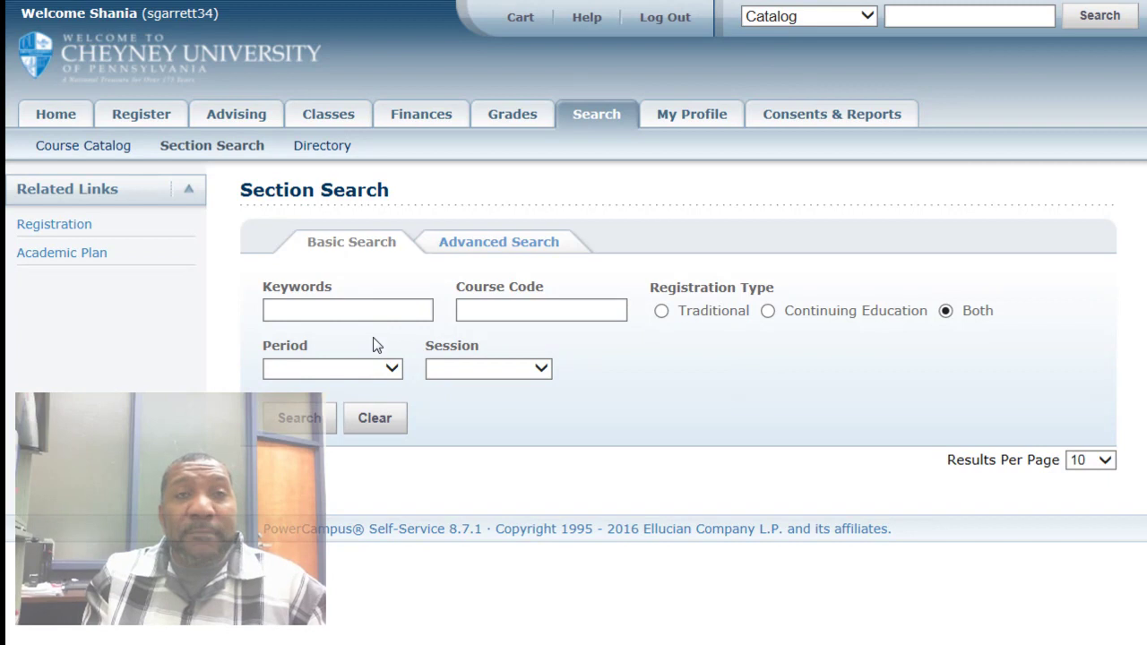
pyautogui.click(391, 368)
pyautogui.click(469, 315)
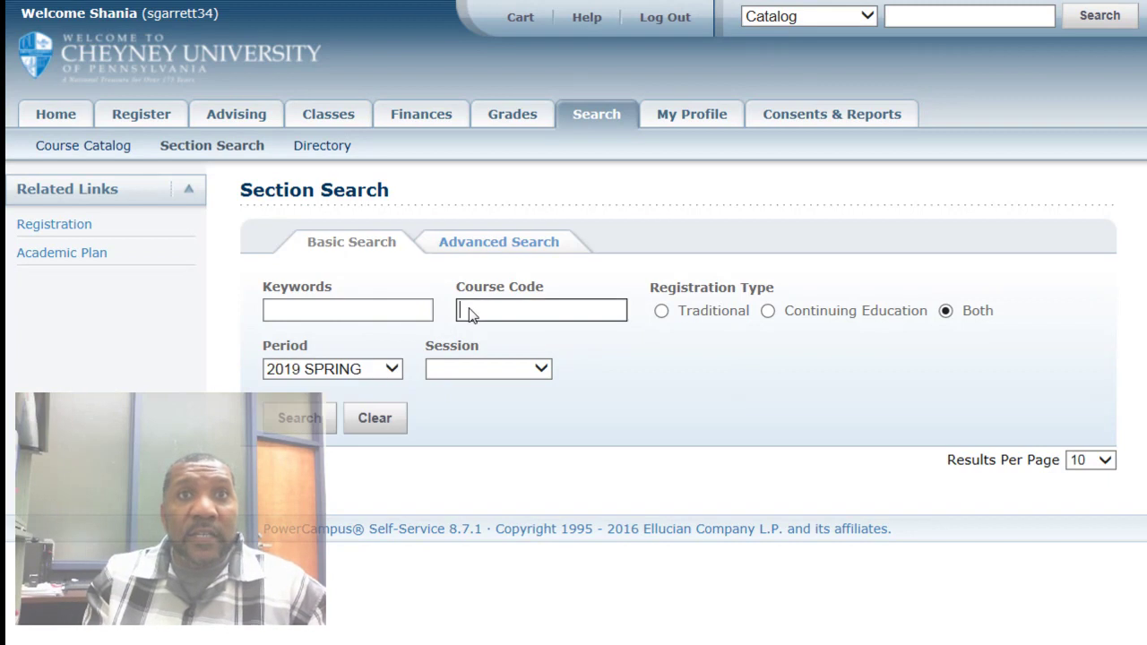
pyautogui.write('GAC')
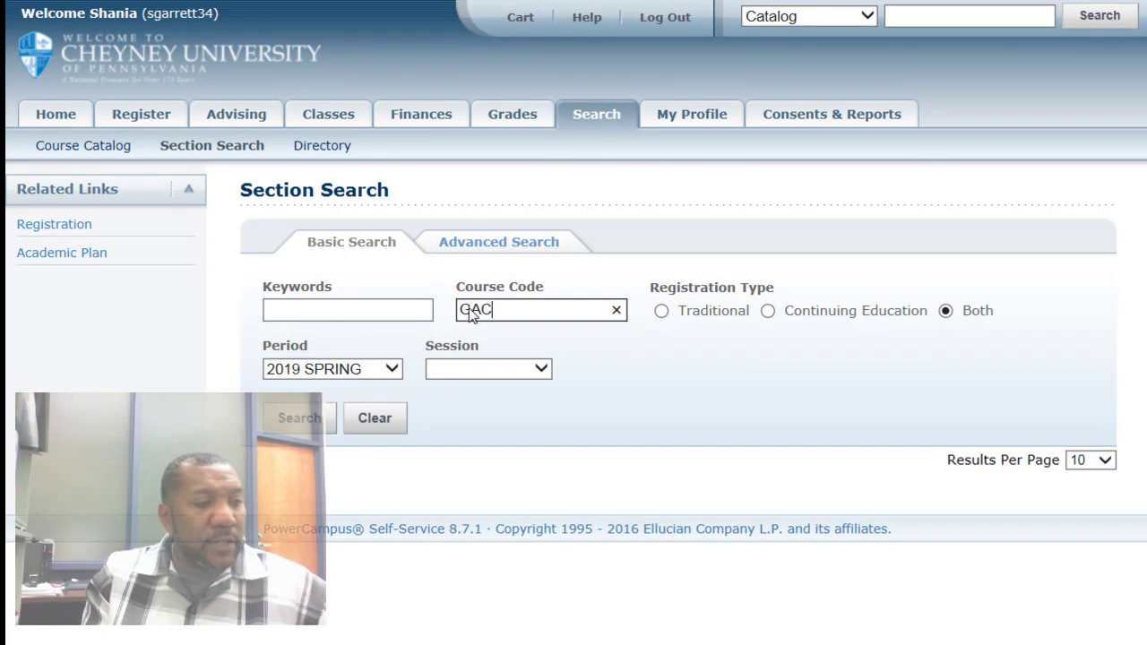
pyautogui.click(328, 419)
pyautogui.scroll(-7, 527, 453)
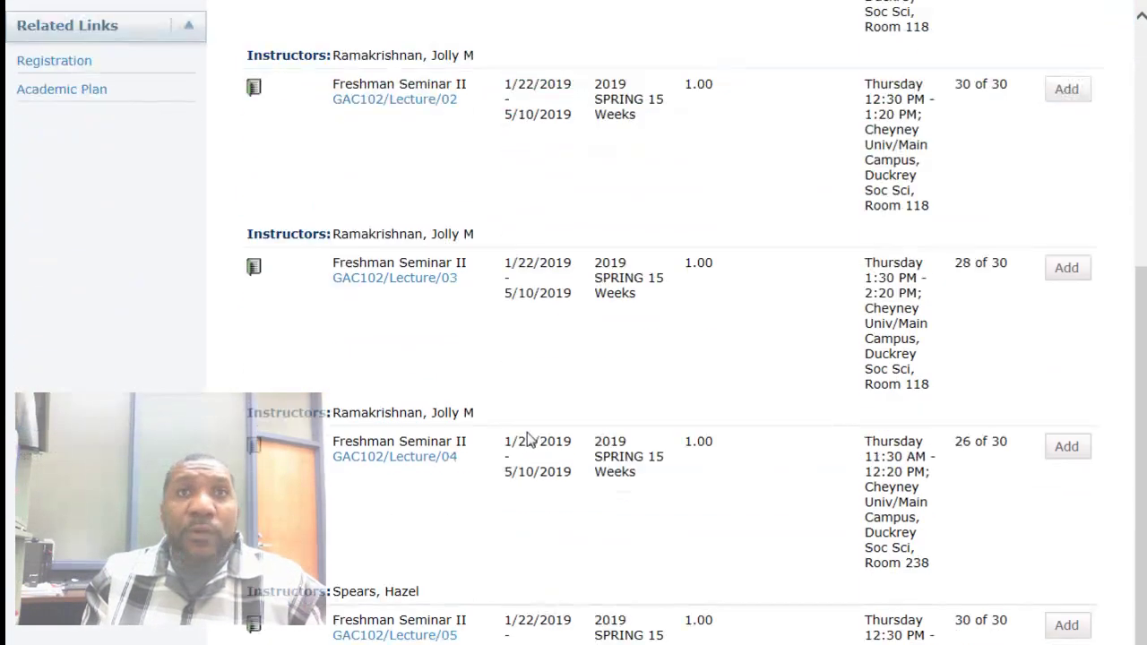
pyautogui.scroll(6, 527, 435)
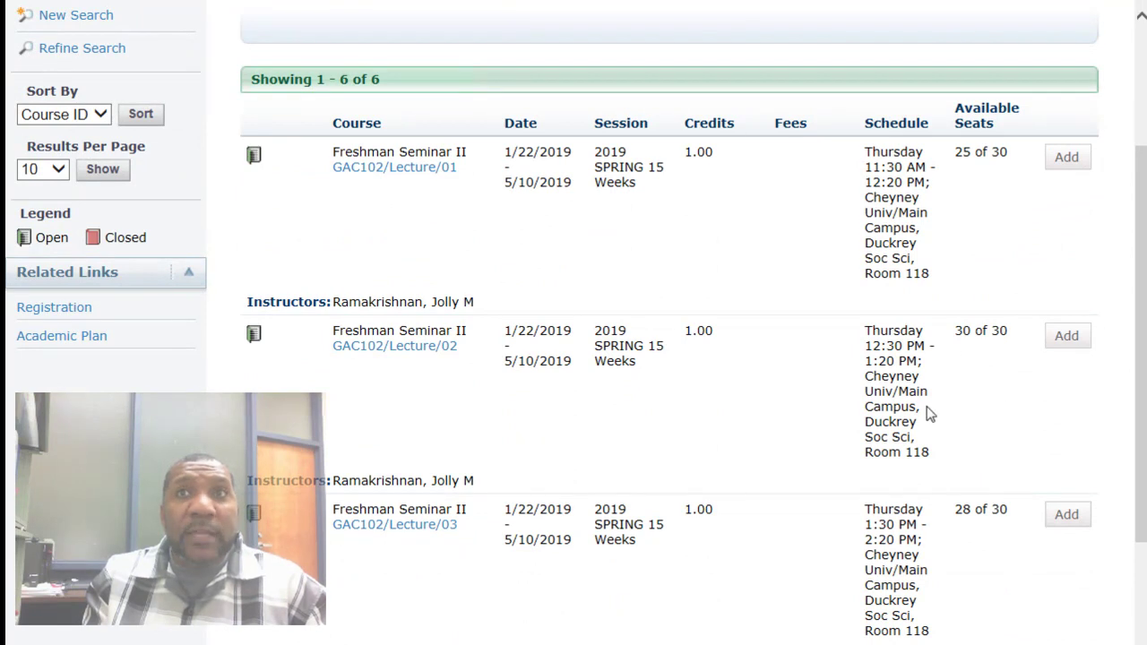
pyautogui.click(1063, 349)
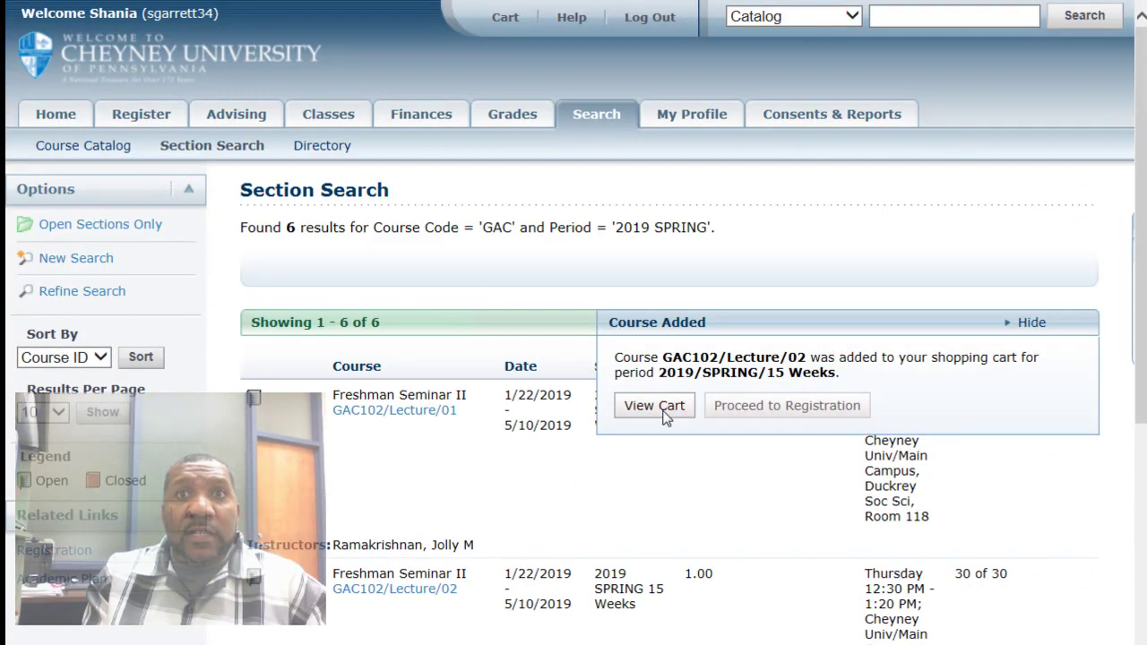
# View the cart showing GAC102/Lecture/02, Thursday 12:30–1:20 PM, 1.00 credit
pyautogui.click(666, 412)
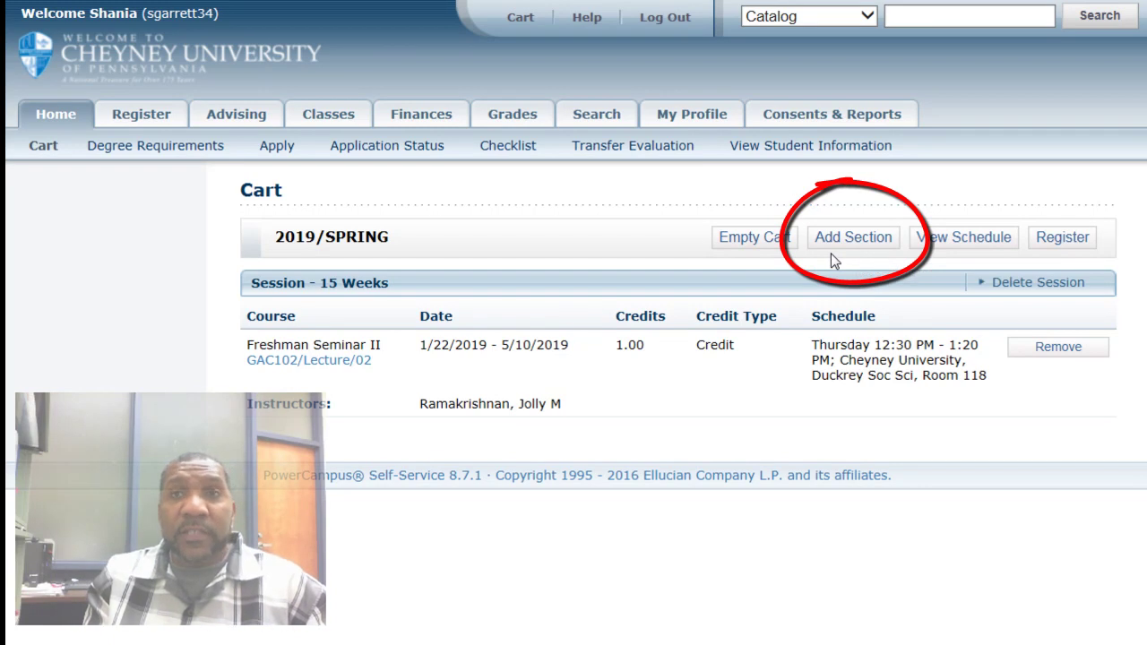
# Preview the 2019/SPRING weekly schedule, close it, and start registering the cart
pyautogui.click(955, 251)
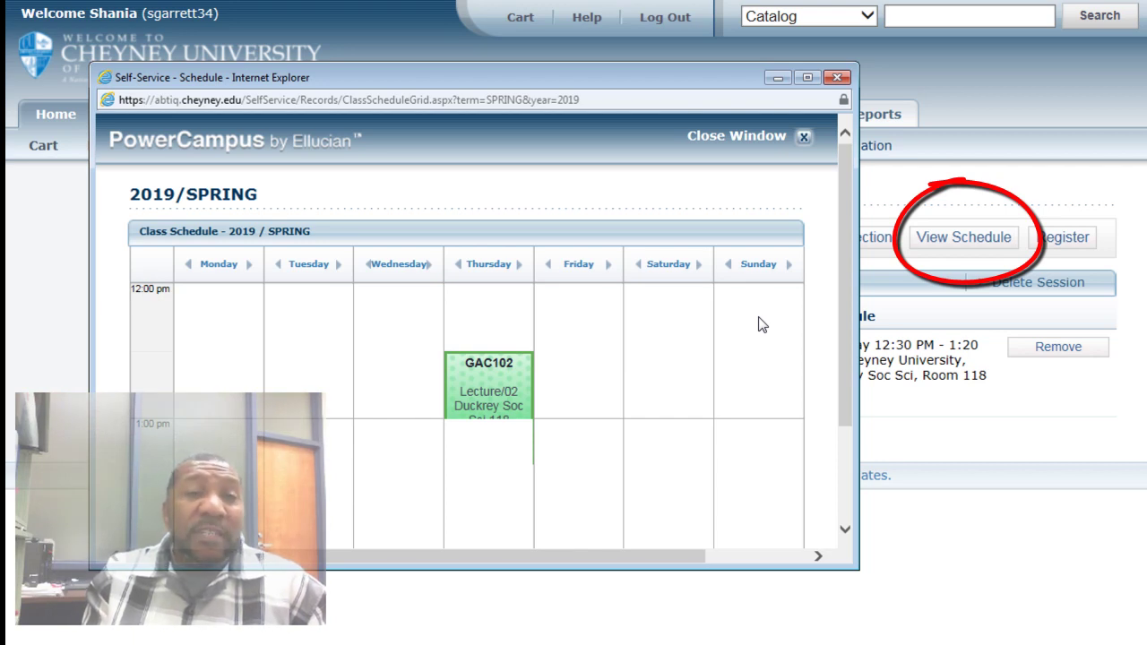
pyautogui.click(836, 77)
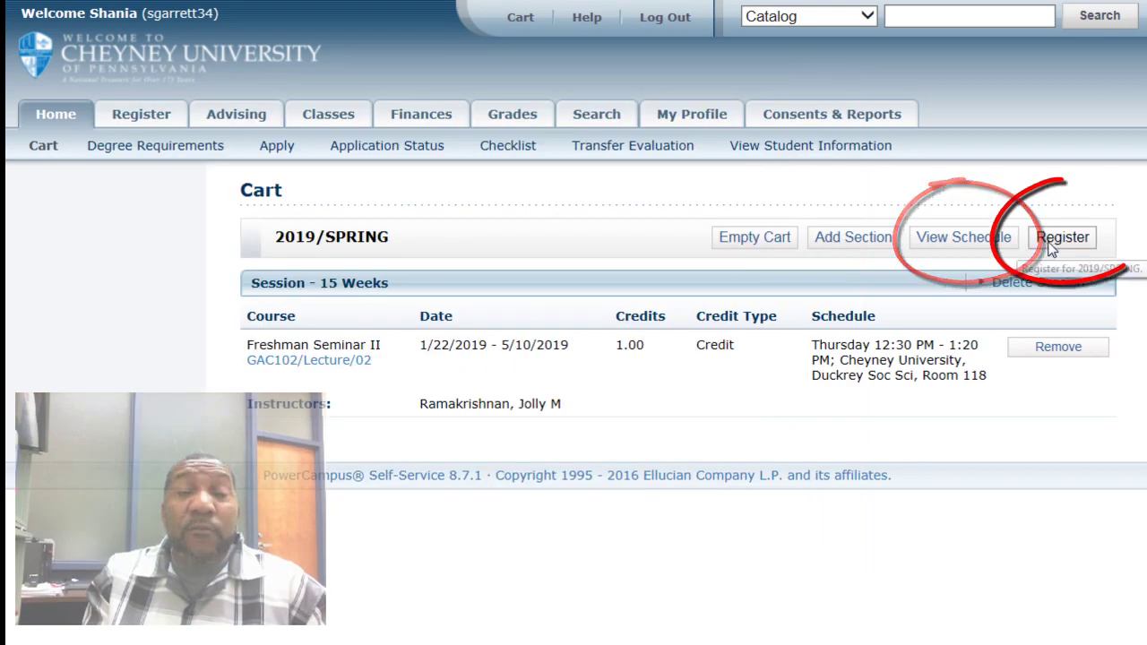
pyautogui.click(1056, 240)
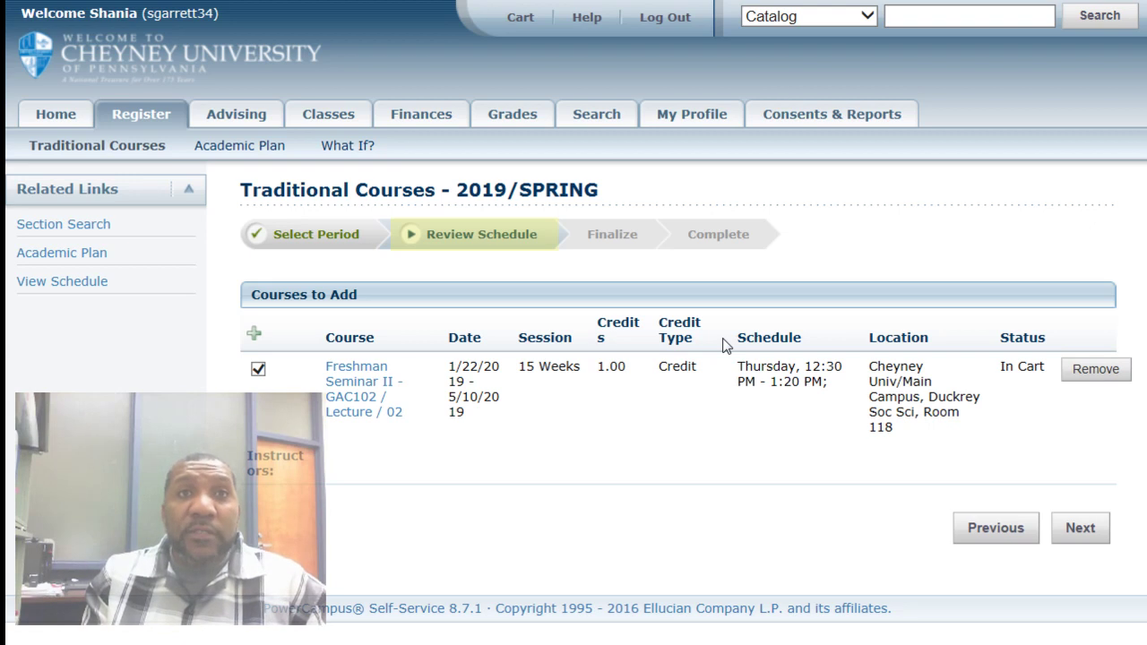
# Advance past Review Schedule and Finalize to complete registration for GAC102/Lecture/02
pyautogui.click(1081, 536)
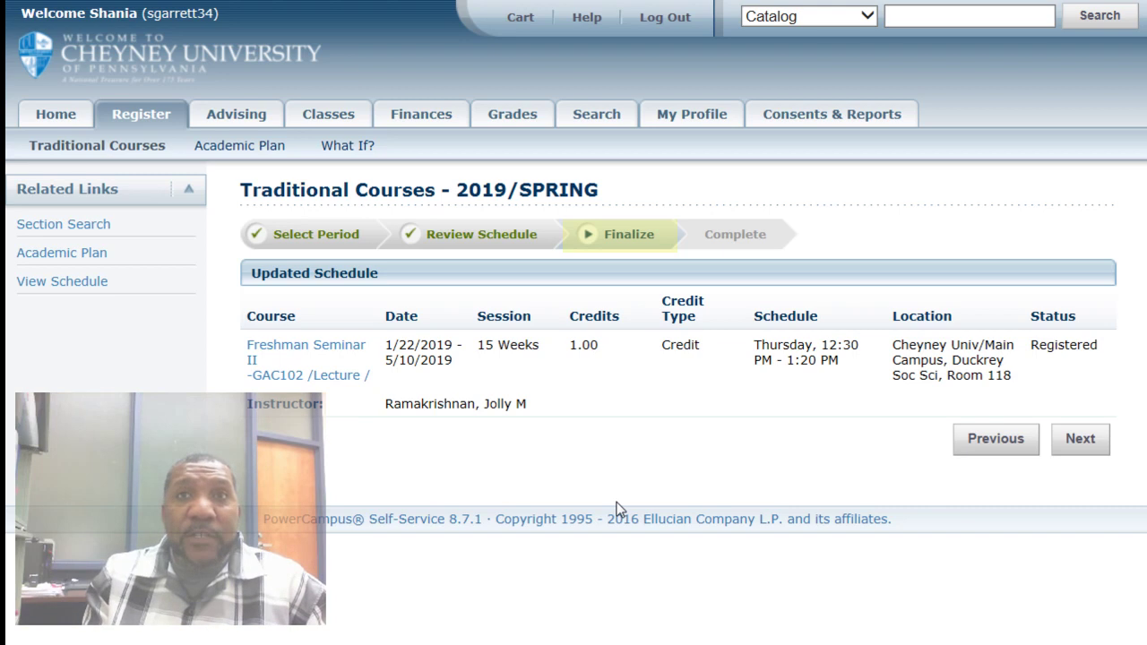
pyautogui.click(1078, 444)
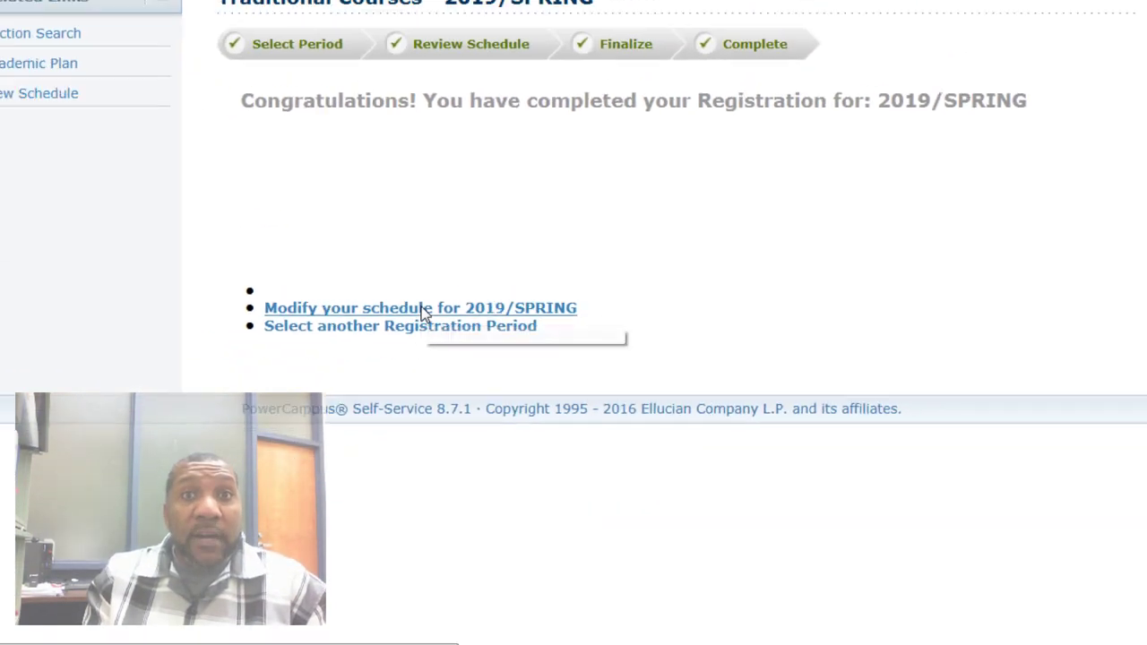
# Modify the 2019/SPRING schedule, mark GAC102 Freshman Seminar II for drop, and submit
pyautogui.click(425, 311)
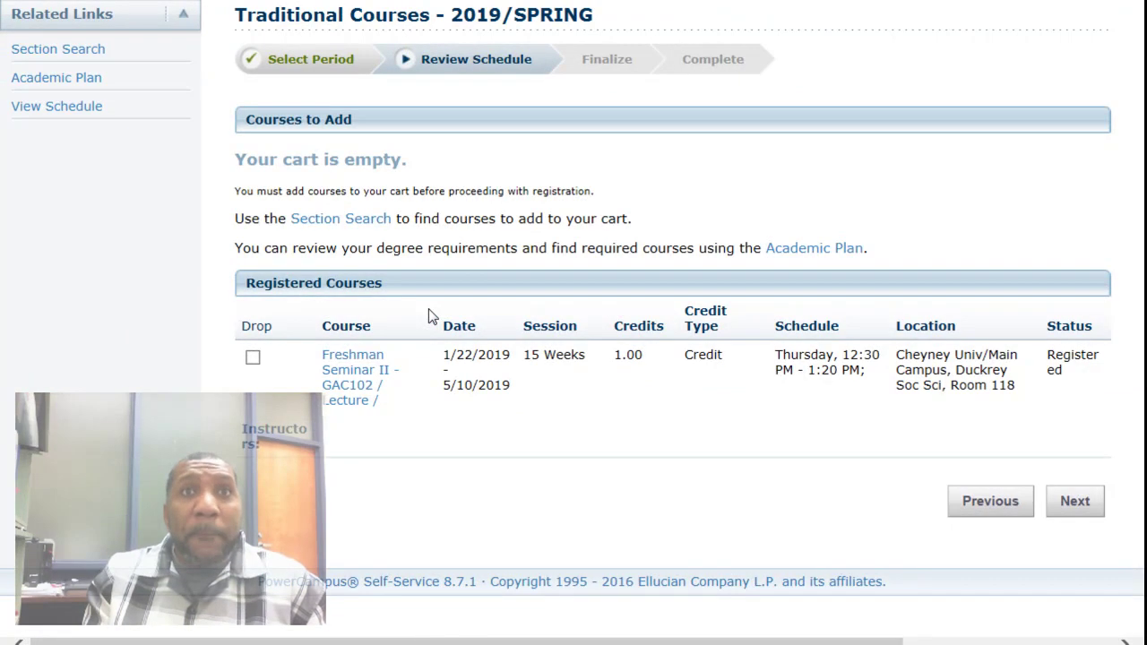
pyautogui.click(253, 361)
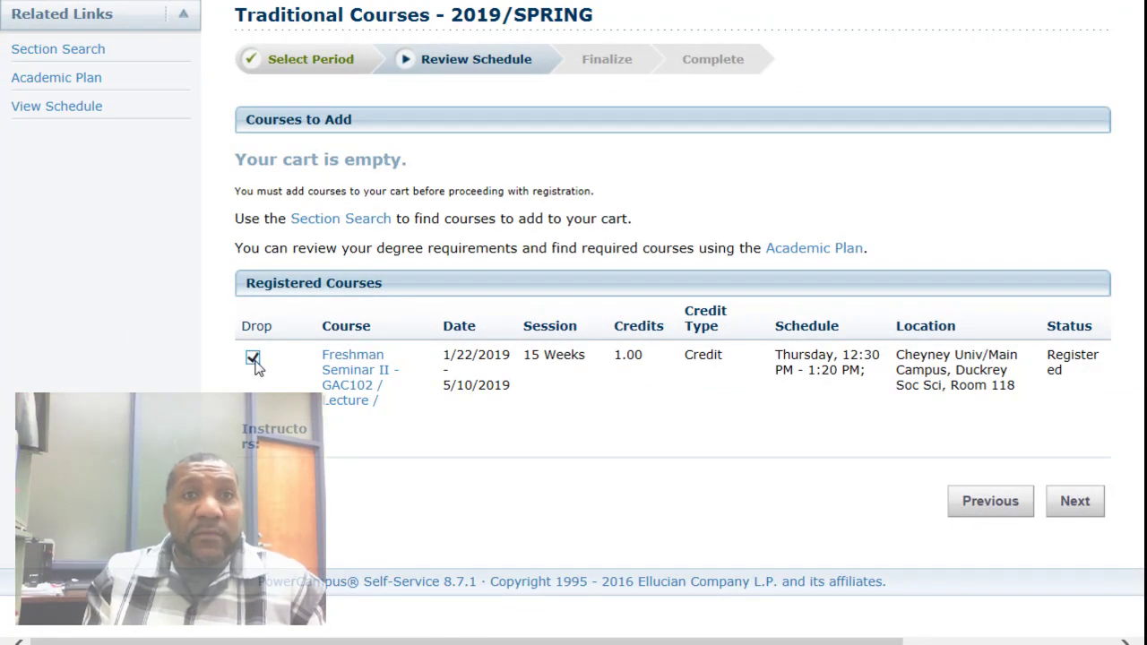
pyautogui.click(1076, 504)
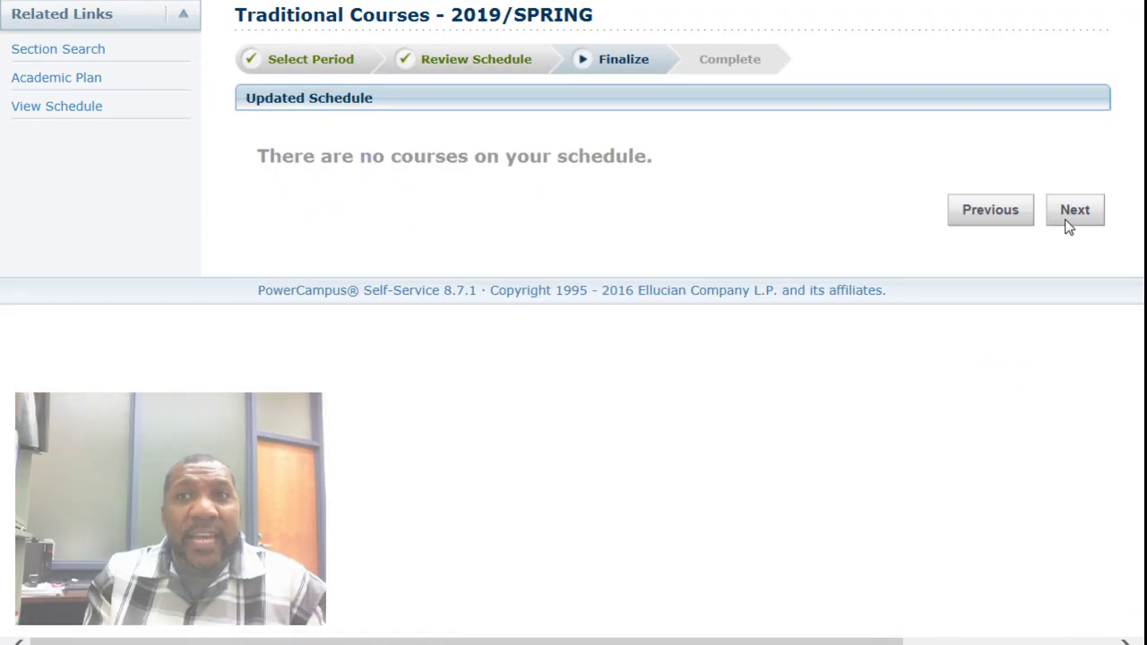